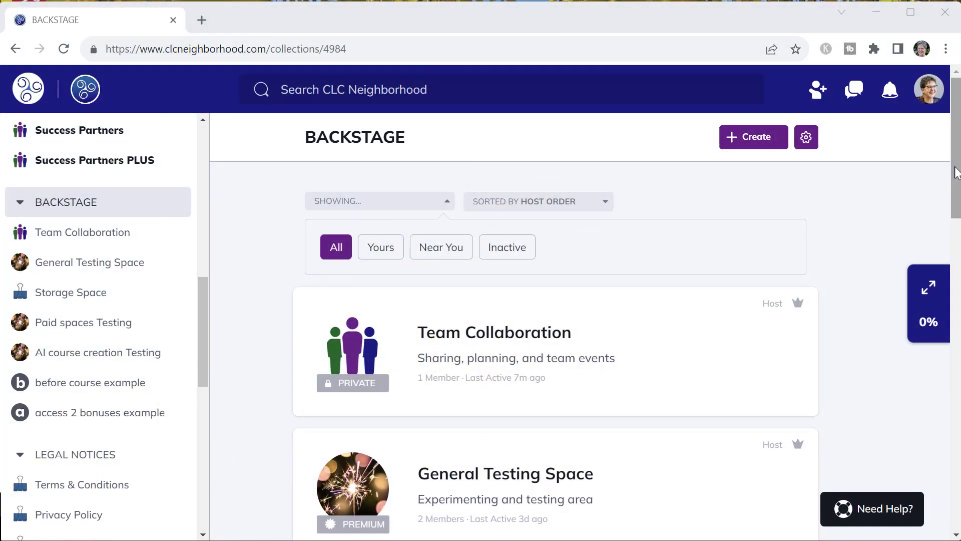
Scroll the BACKSTAGE collection page to confirm Storage Space sits second, after Team Collaboration.
{"action": "left_click", "coordinate": [956, 171]}
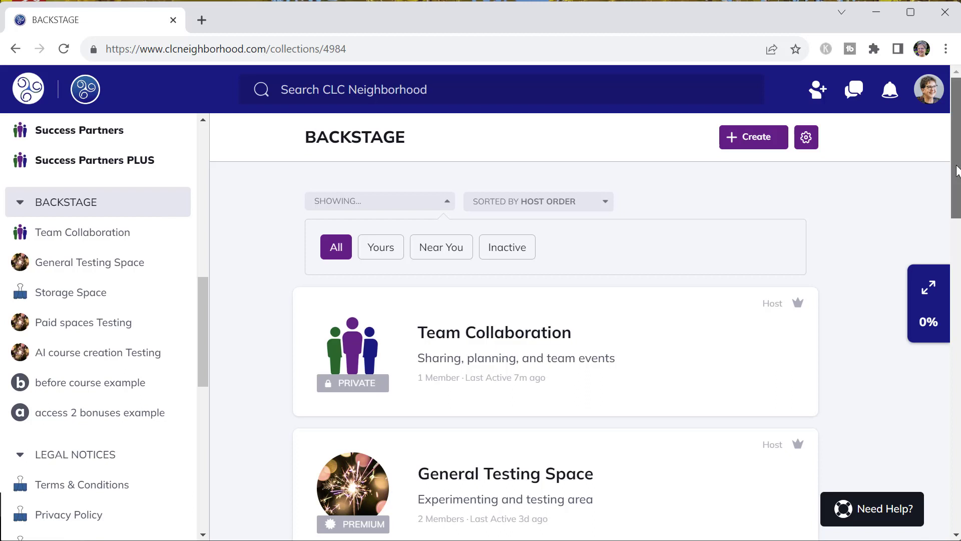
{"action": "left_click_drag", "start_coordinate": [956, 171], "coordinate": [923, 163]}
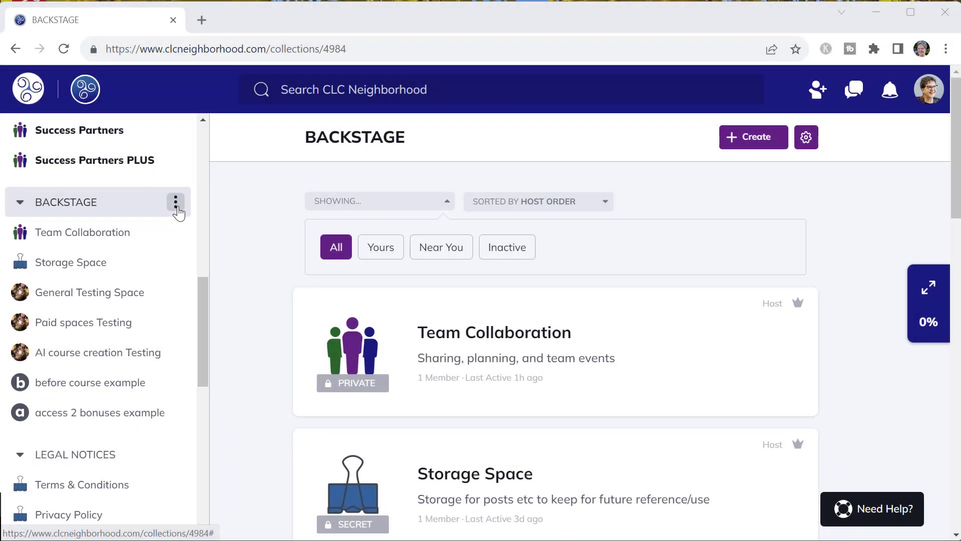
Verify BACKSTAGE's Collection Details show Hidden visibility, then go to the Team Collaboration feed.
{"action": "left_click", "coordinate": [177, 207]}
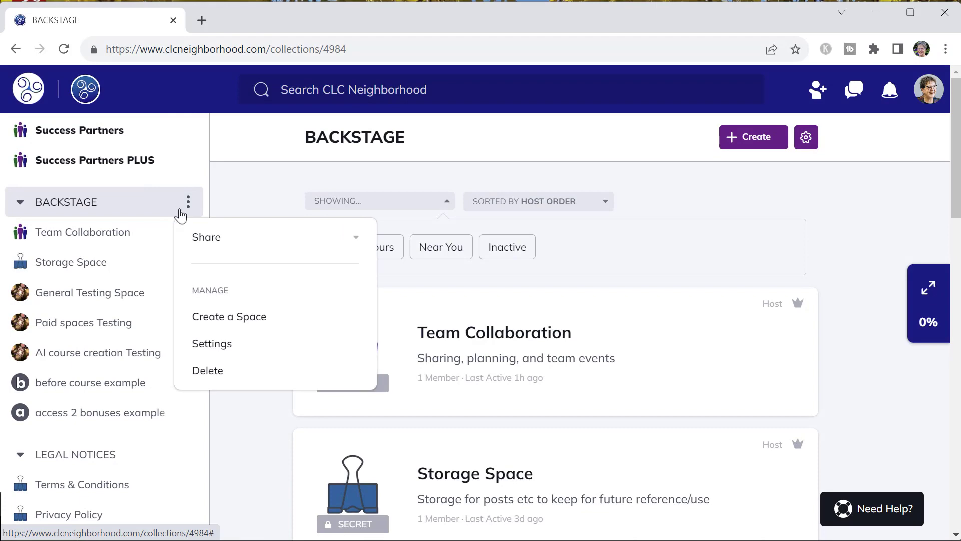
{"action": "left_click", "coordinate": [254, 345]}
{"action": "left_click", "coordinate": [601, 213]}
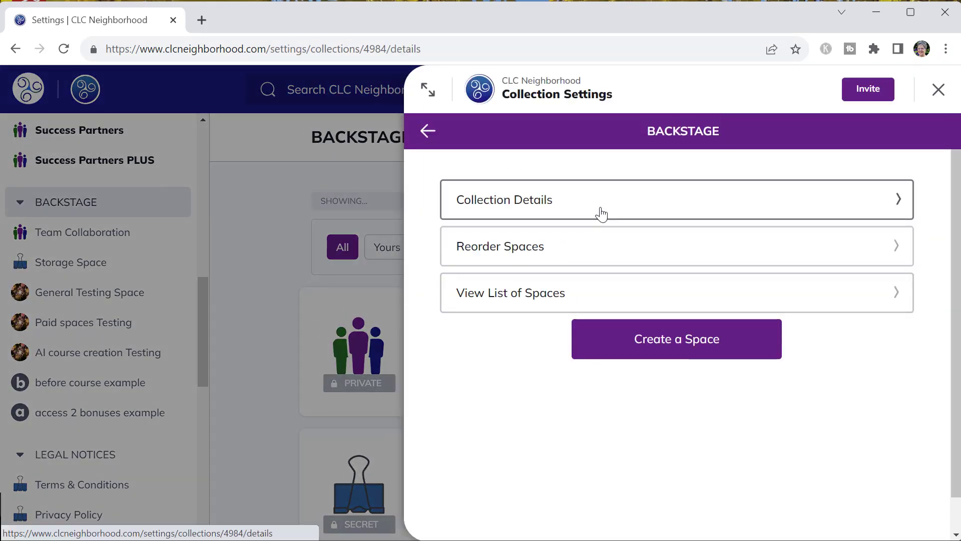
{"action": "scroll", "coordinate": [599, 451], "scroll_direction": "down", "scroll_amount": 3}
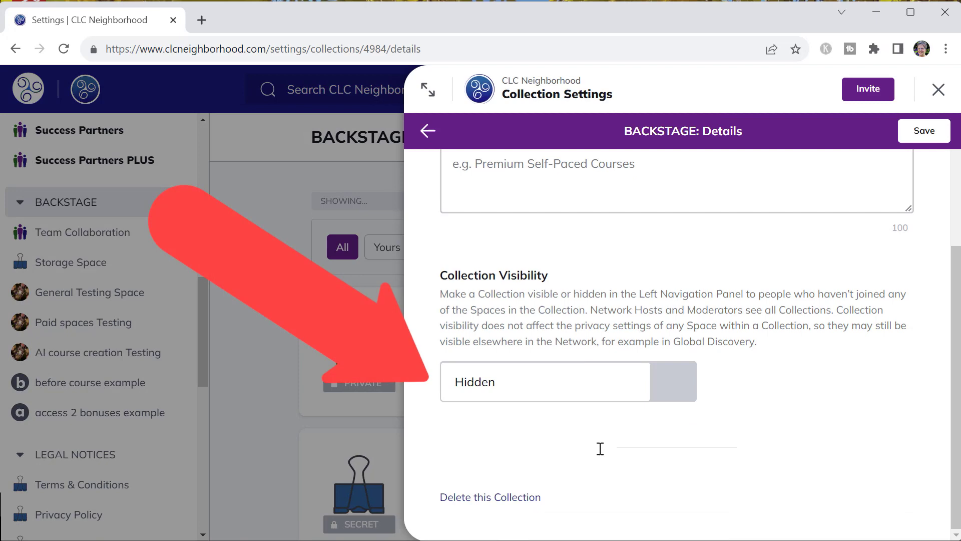
{"action": "left_click", "coordinate": [938, 90]}
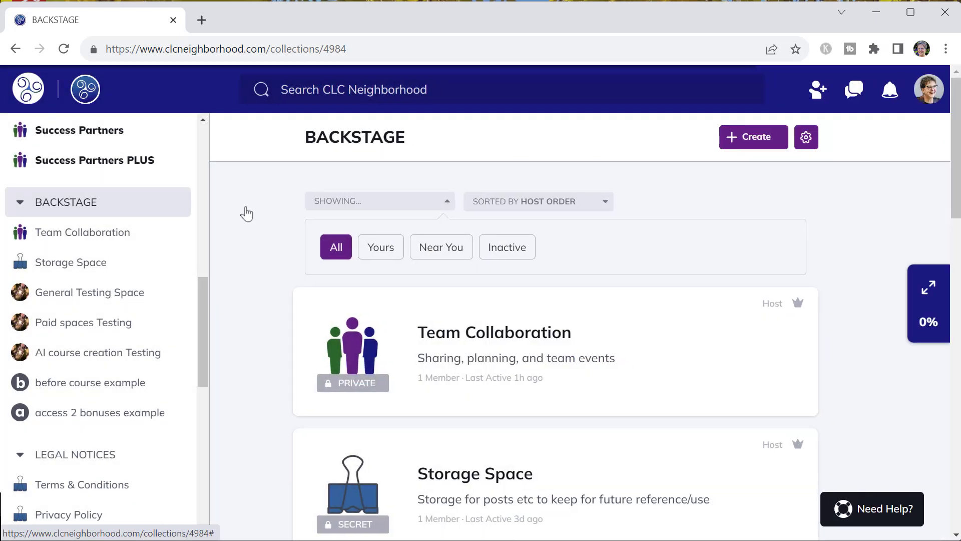
{"action": "left_click", "coordinate": [93, 231]}
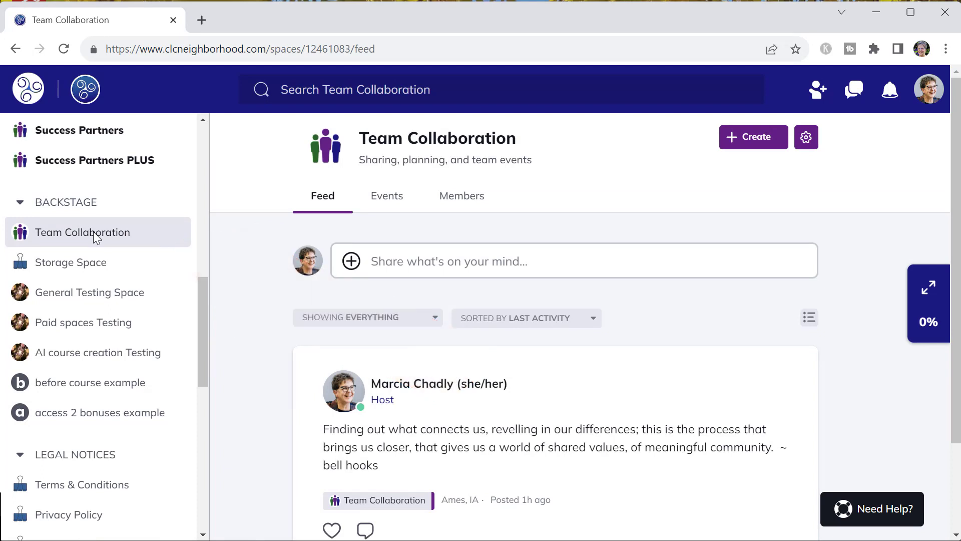
{"action": "left_click", "coordinate": [387, 195]}
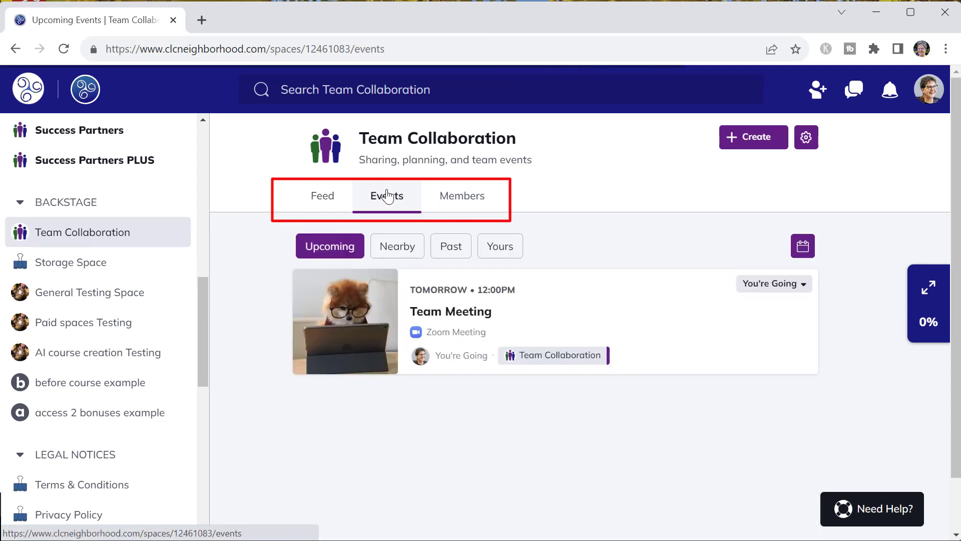
{"action": "left_click", "coordinate": [330, 198]}
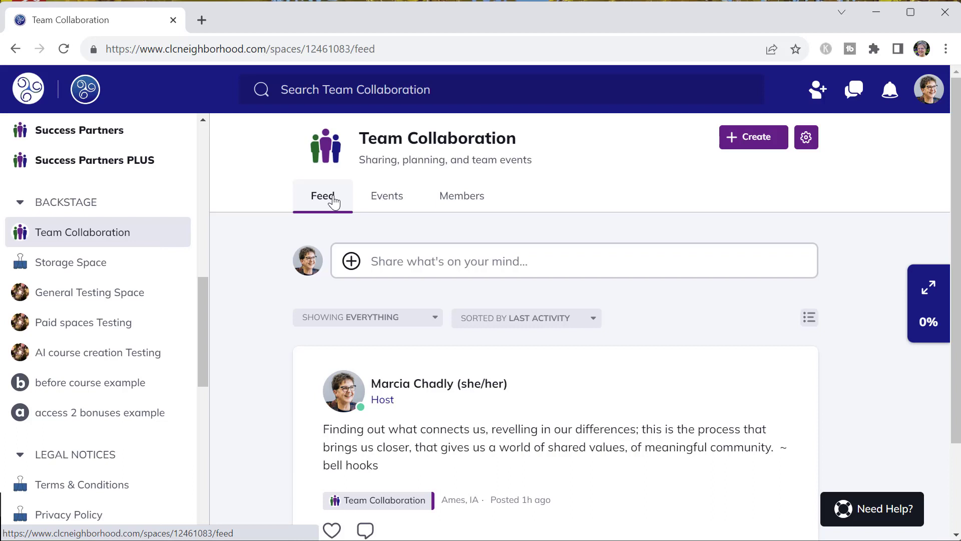
View the Storage Space feed, then switch to the General Testing Space feed.
{"action": "left_click", "coordinate": [49, 265]}
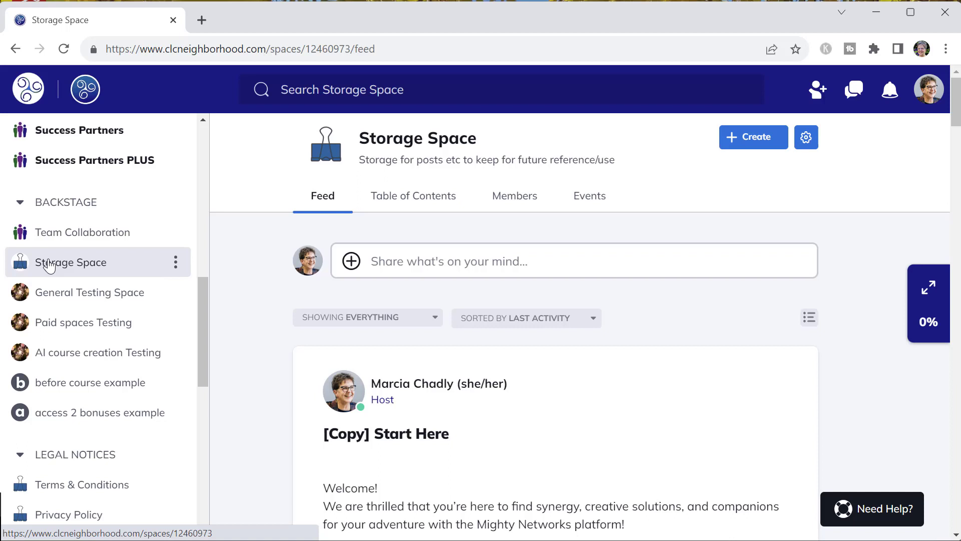
{"action": "left_click", "coordinate": [64, 295]}
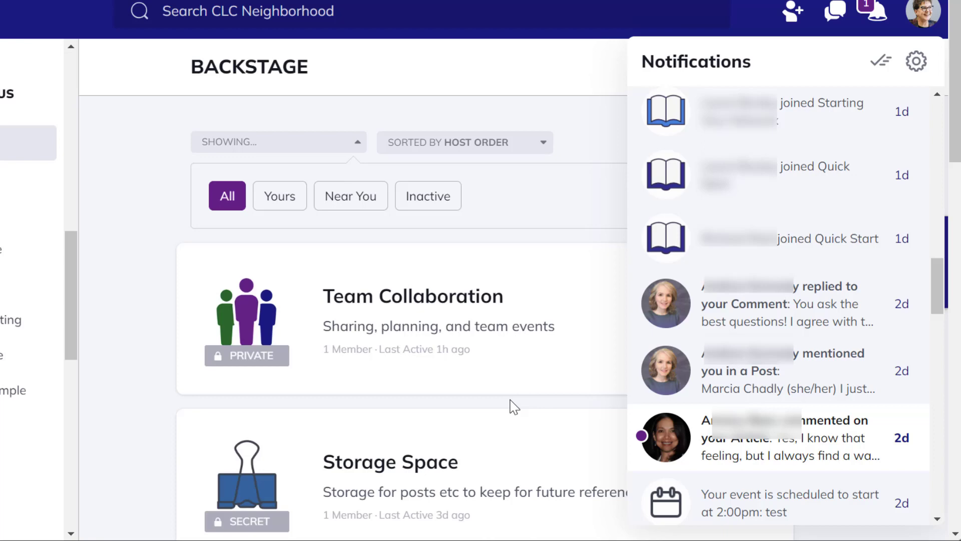
Mark the article-comment notification as read and the post-mention notification as unread.
{"action": "left_click", "coordinate": [900, 436]}
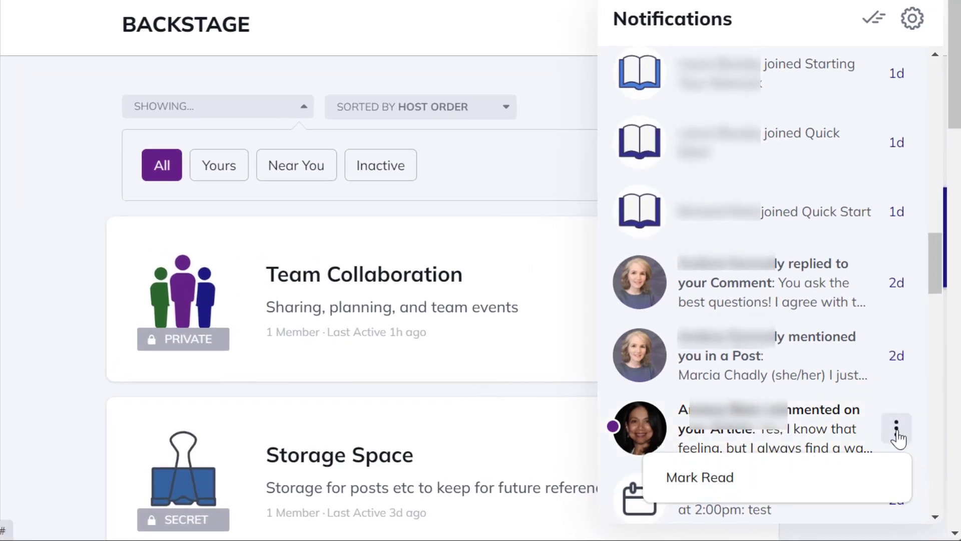
{"action": "left_click", "coordinate": [698, 481]}
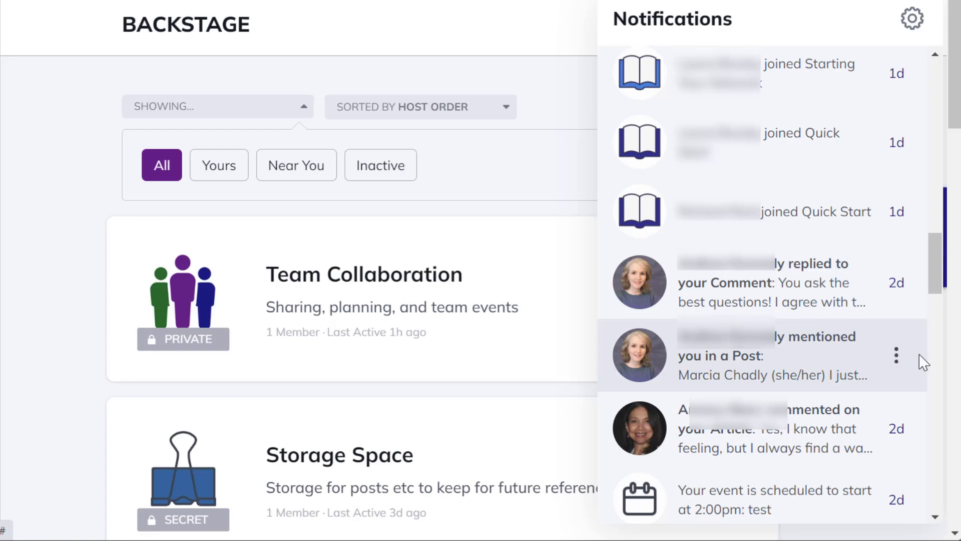
{"action": "left_click", "coordinate": [896, 356]}
{"action": "left_click", "coordinate": [735, 403]}
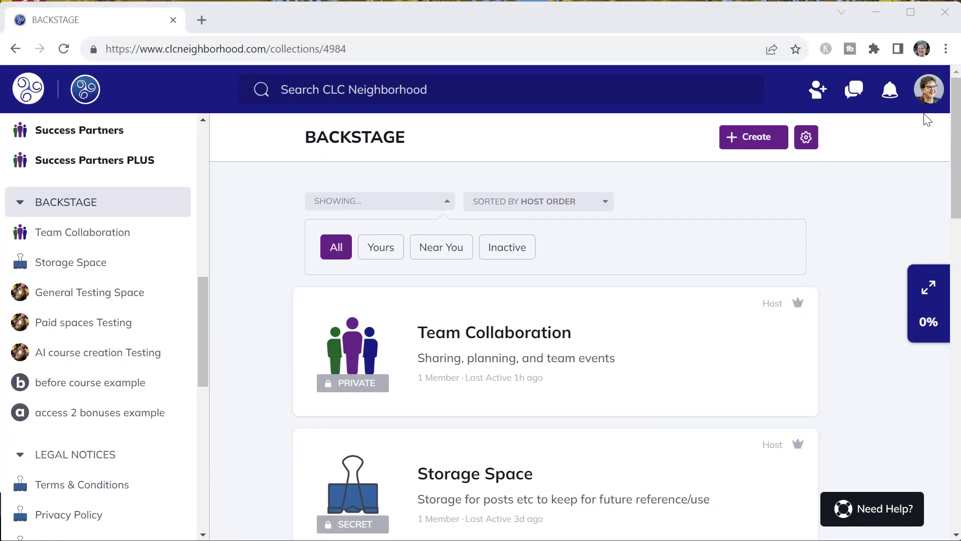
Go to Saved Drafts from the profile avatar's Your Account menu.
{"action": "left_click", "coordinate": [934, 102]}
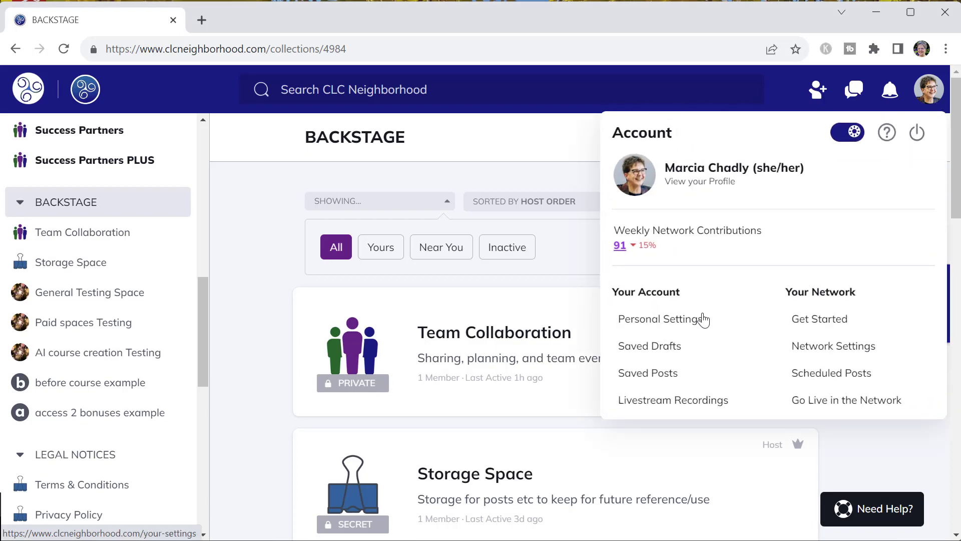
{"action": "left_click", "coordinate": [656, 351]}
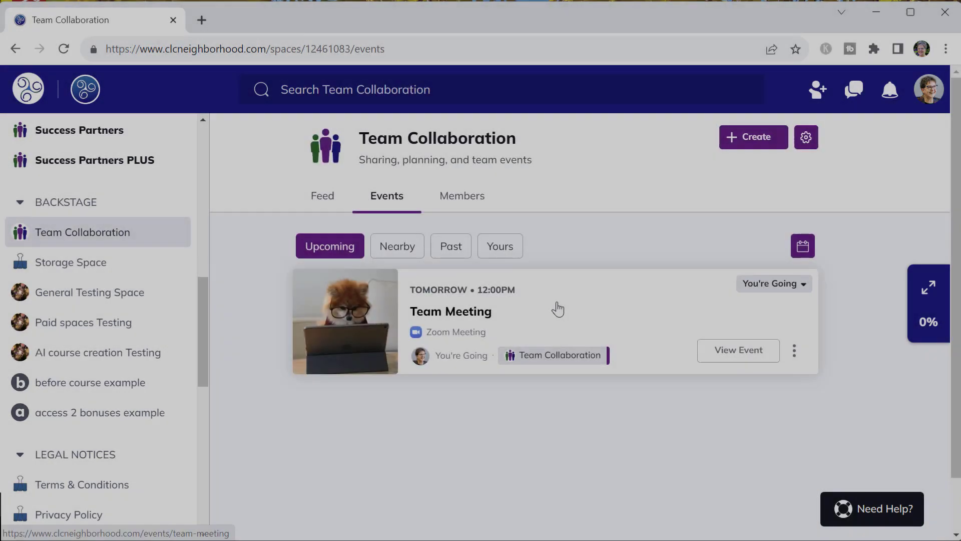
Change the Team Meeting start time to 12:15pm (ending 1:15pm), save it, and close the event.
{"action": "left_click", "coordinate": [554, 307]}
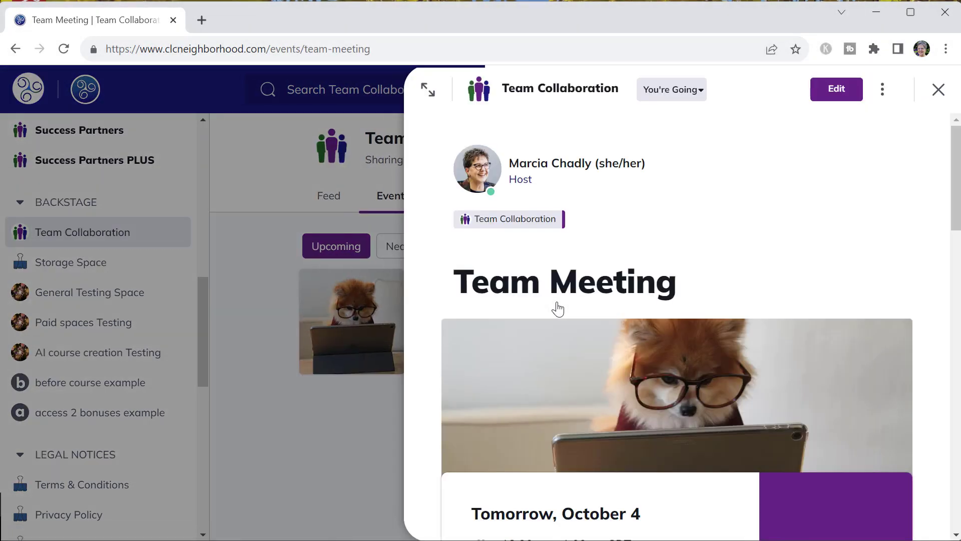
{"action": "scroll", "coordinate": [826, 170], "scroll_direction": "down", "scroll_amount": 2}
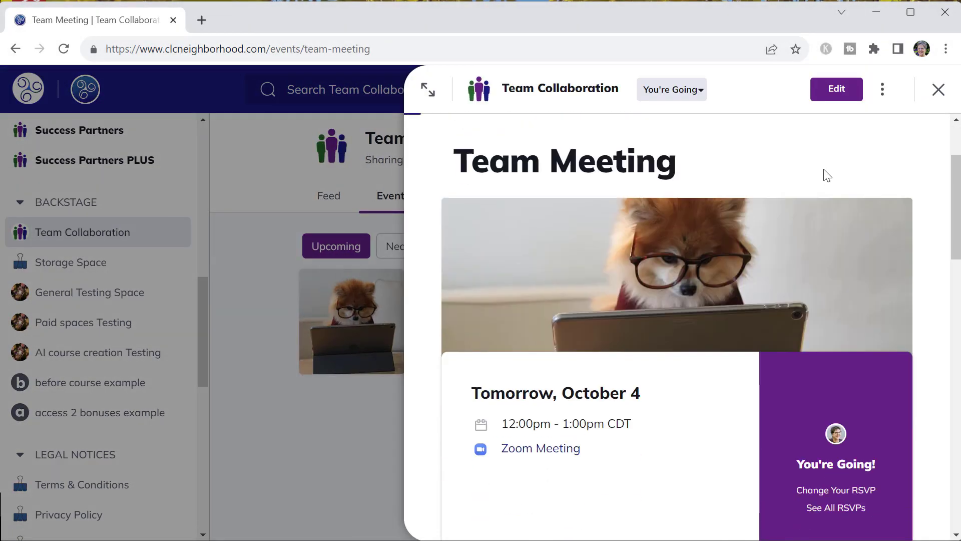
{"action": "scroll", "coordinate": [823, 176], "scroll_direction": "down", "scroll_amount": 4}
{"action": "scroll", "coordinate": [827, 165], "scroll_direction": "up", "scroll_amount": 4}
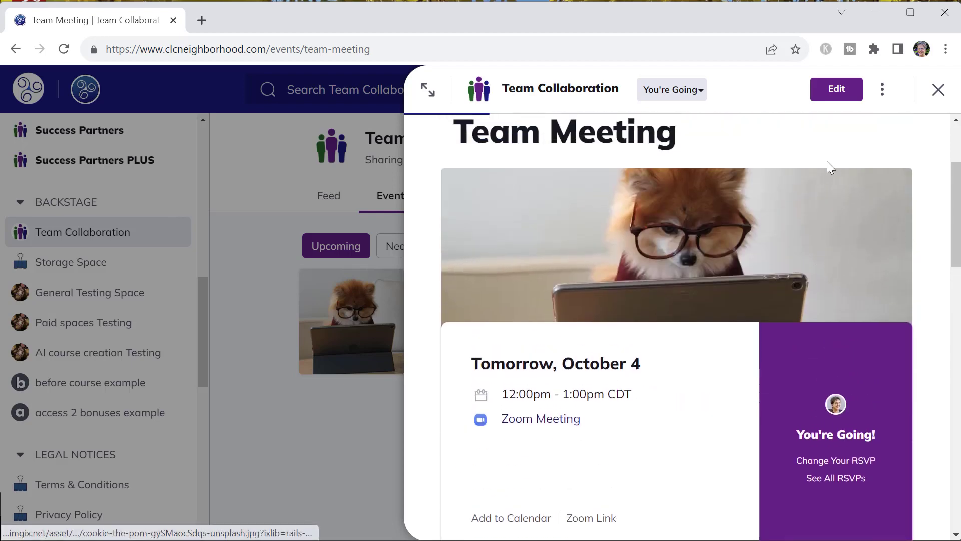
{"action": "left_click", "coordinate": [836, 90]}
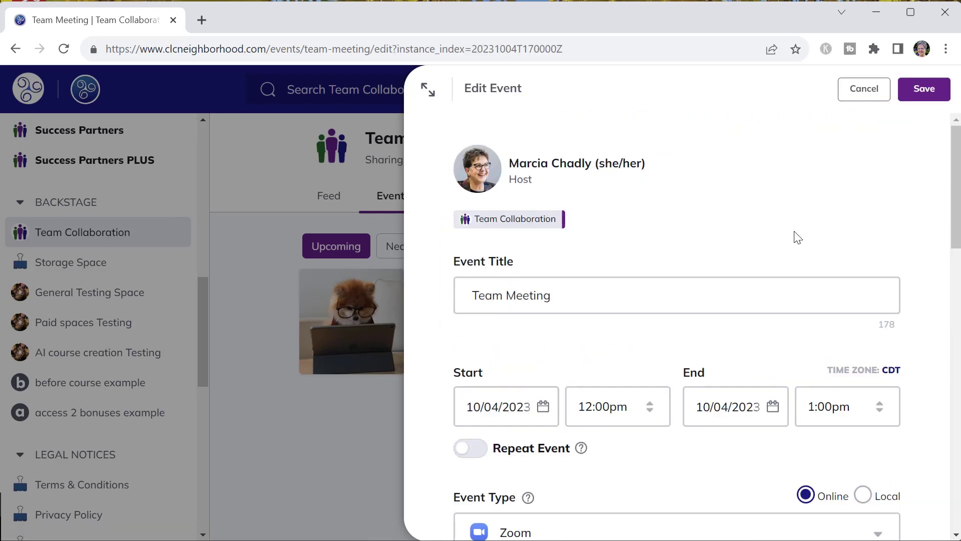
{"action": "left_click", "coordinate": [608, 404]}
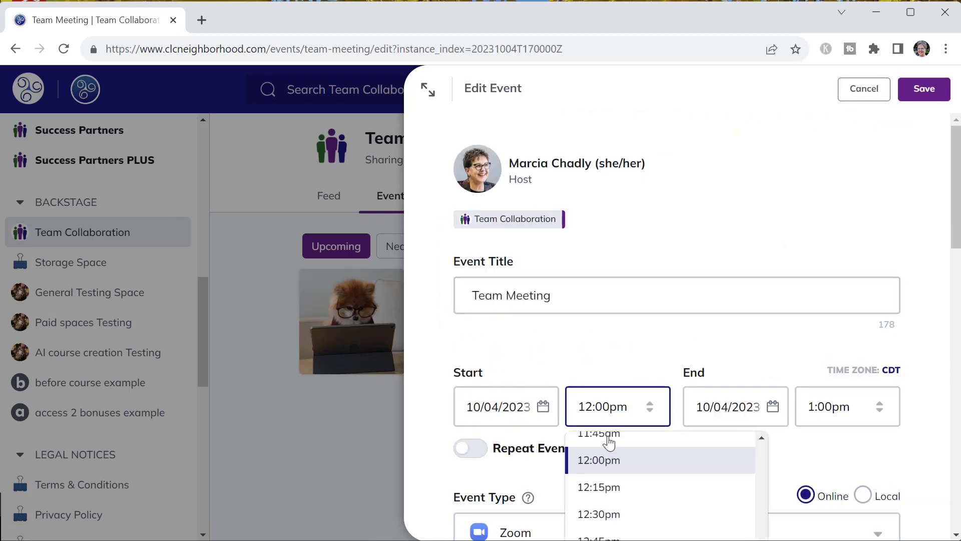
{"action": "left_click", "coordinate": [606, 487]}
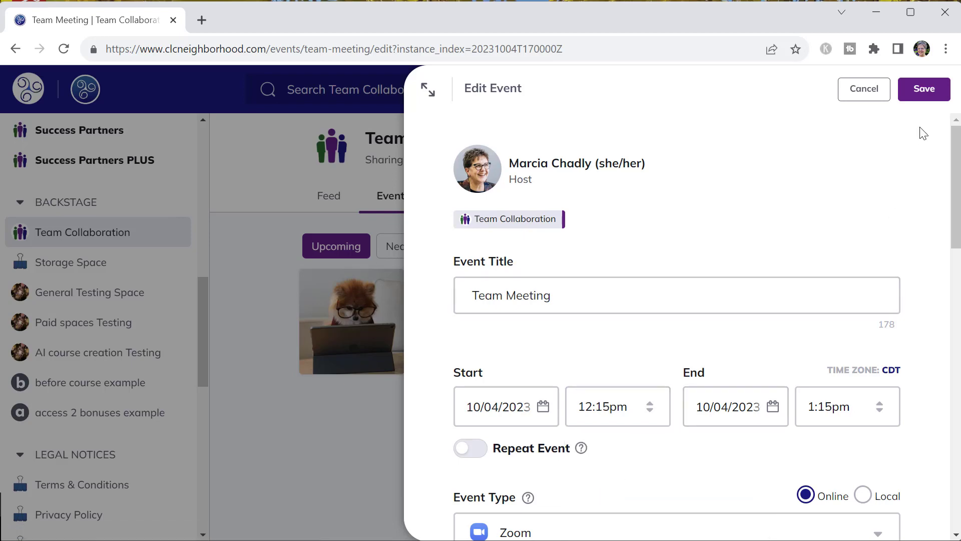
{"action": "left_click", "coordinate": [921, 100]}
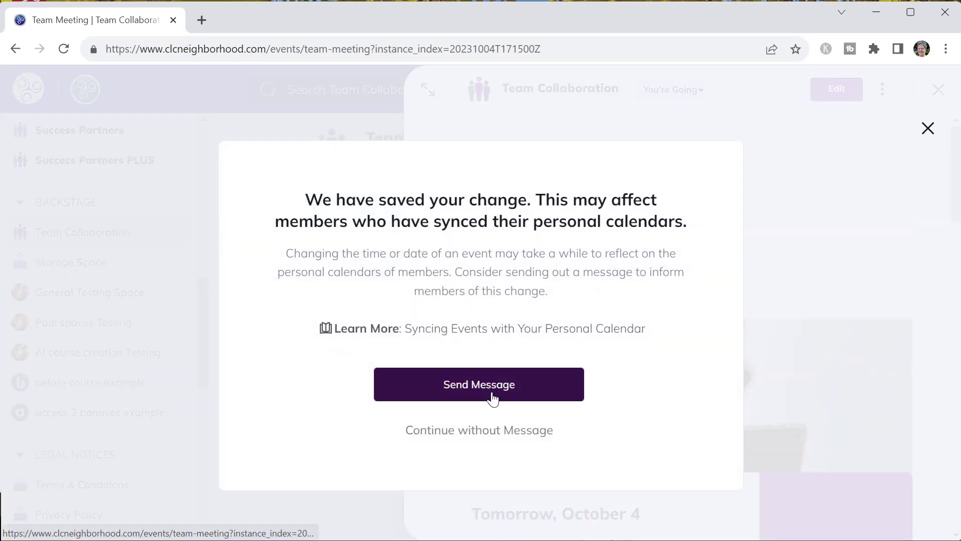
{"action": "left_click", "coordinate": [482, 430]}
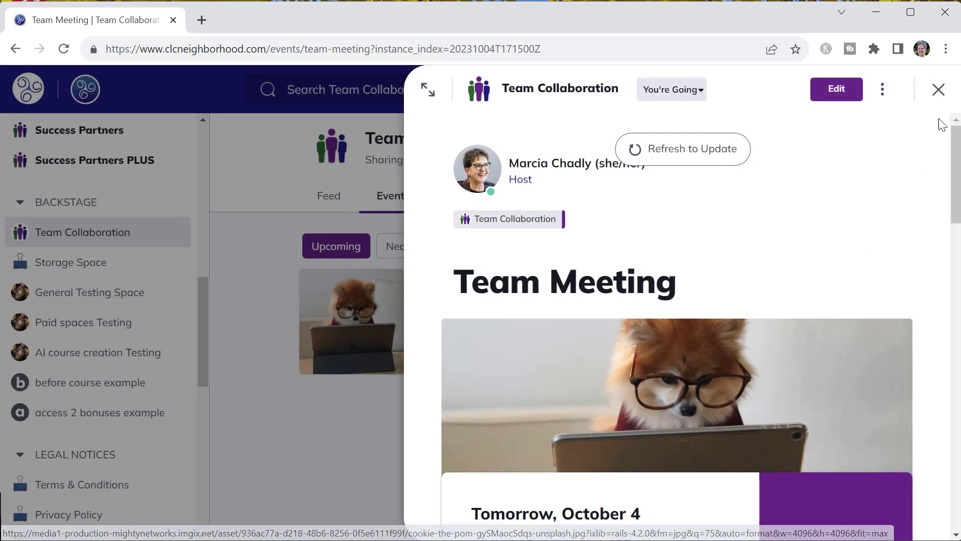
{"action": "left_click", "coordinate": [939, 90]}
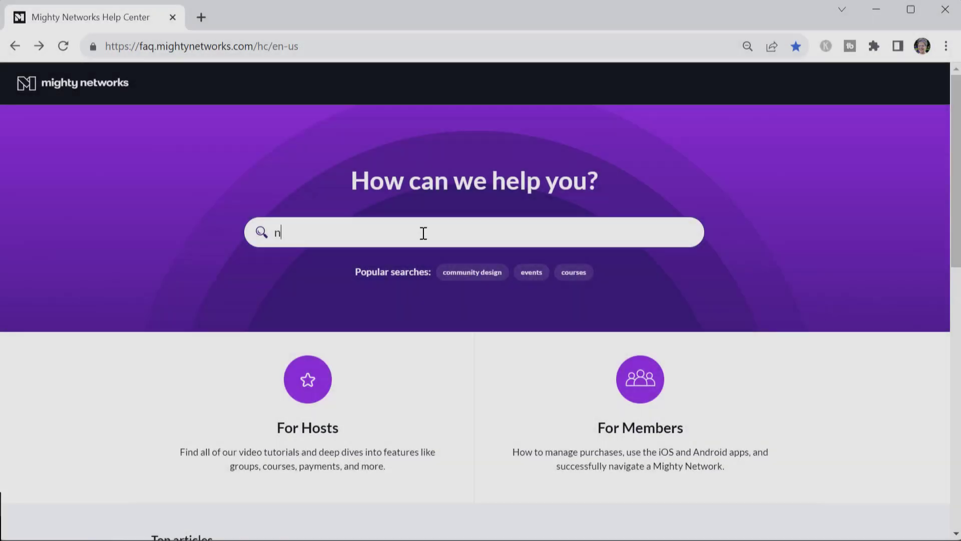
Search the Help Center for 'network host a' and follow the host permissions article to the Space Host one.
{"action": "type", "text": "twor"}
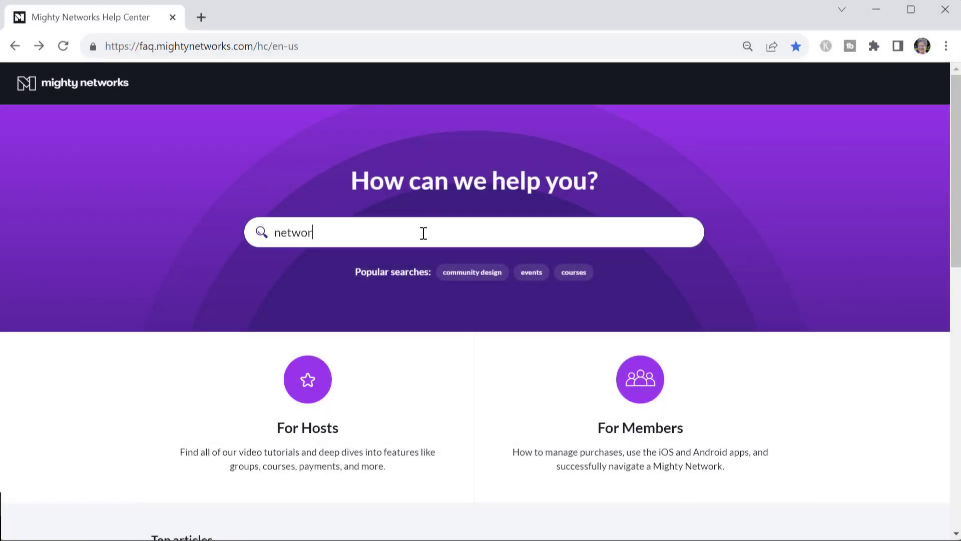
{"action": "type", "text": "k host"}
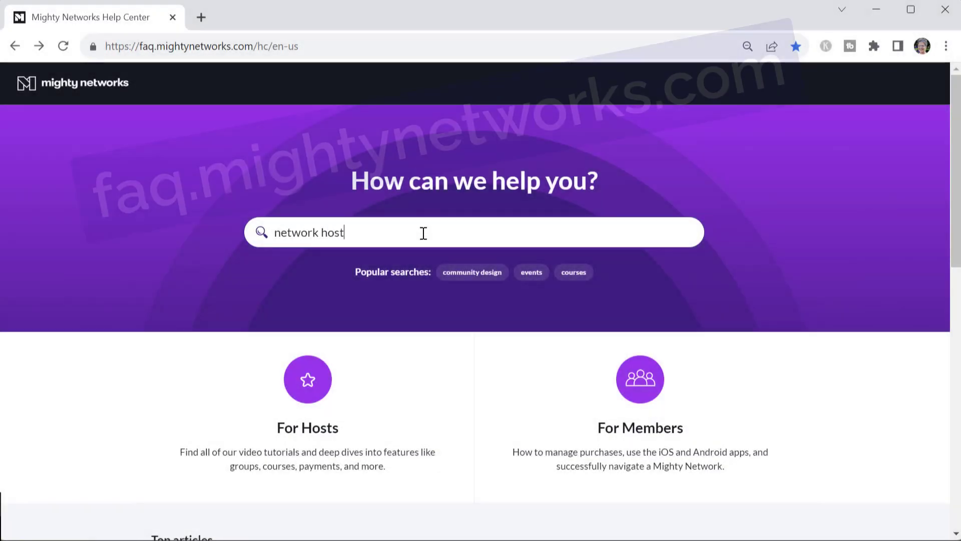
{"action": "type", "text": " a"}
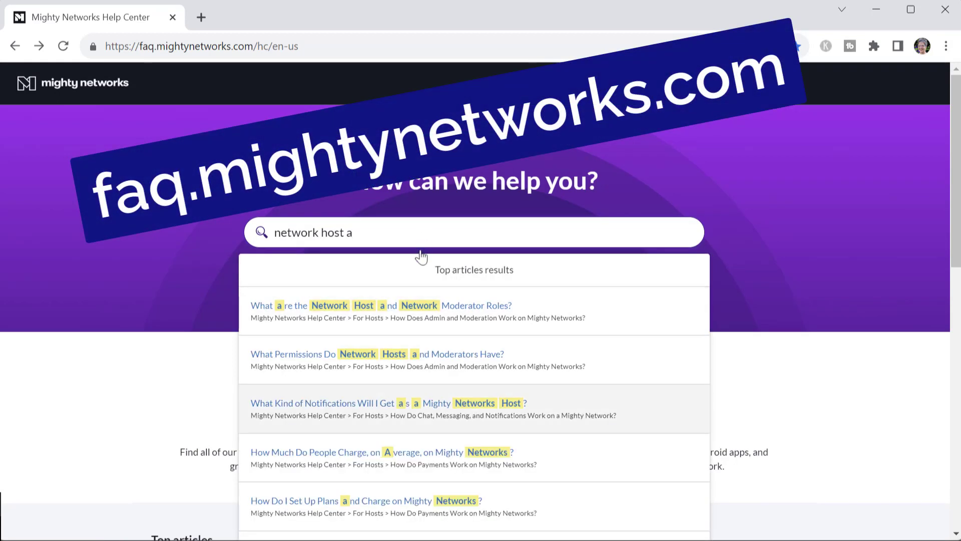
{"action": "left_click", "coordinate": [410, 357]}
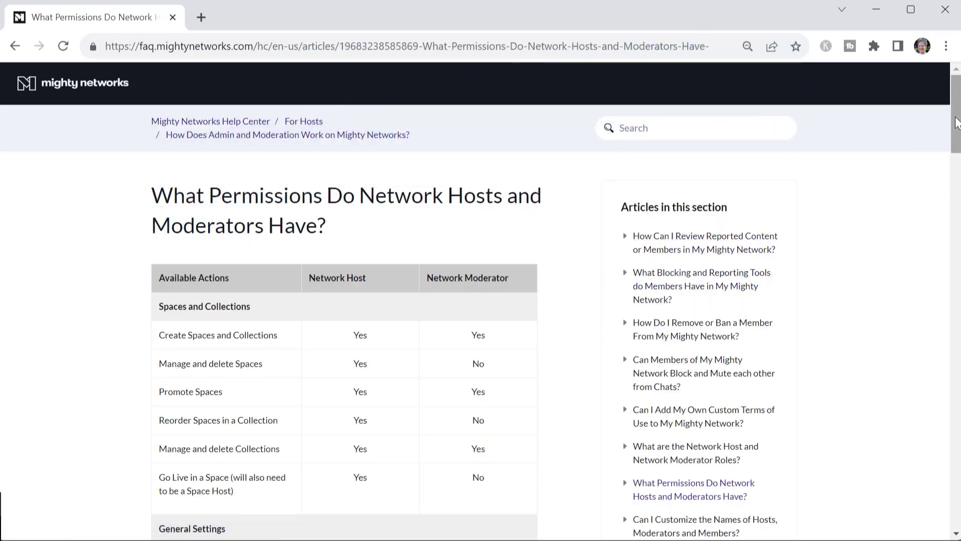
{"action": "left_click_drag", "start_coordinate": [954, 122], "coordinate": [955, 427]}
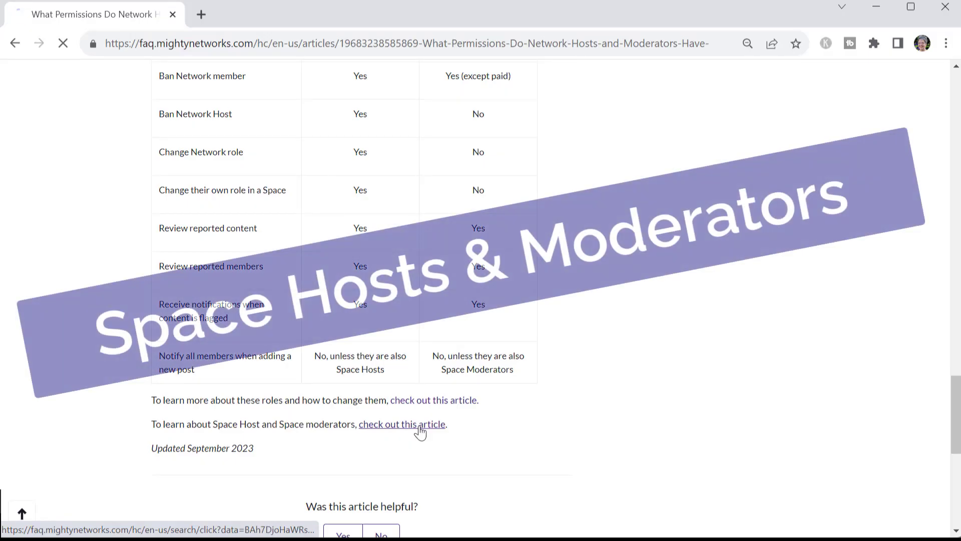
{"action": "left_click", "coordinate": [419, 433]}
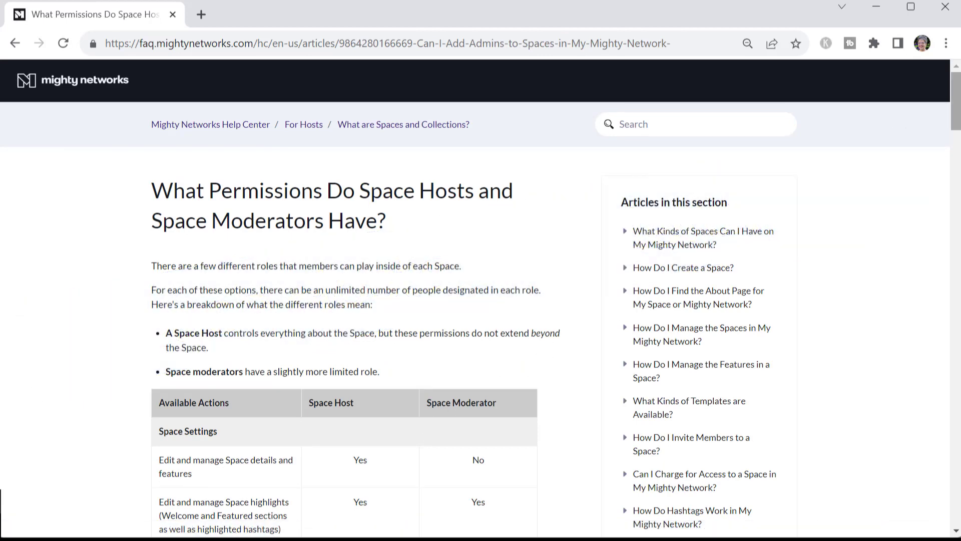
{"action": "left_click_drag", "start_coordinate": [958, 120], "coordinate": [957, 314]}
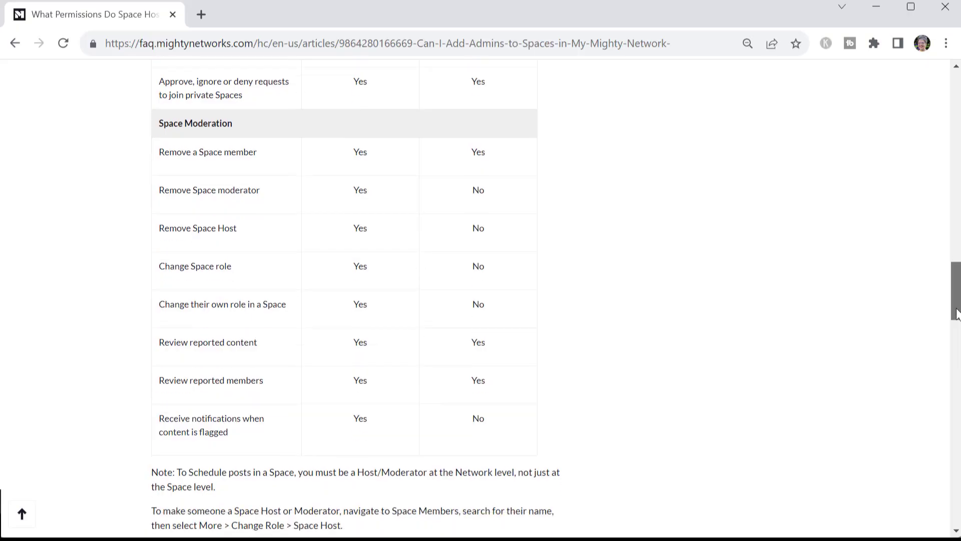